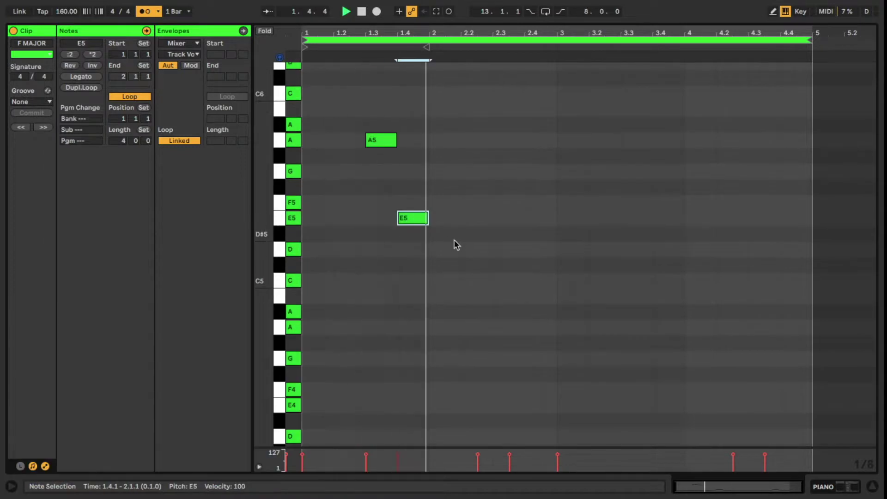
Step: Add F5, A#5 and G5 notes to bar 2 of the piano melody and tighten the timing of A#5 and G5
click(445, 202)
key(space)
drag(540, 172, 517, 175)
drag(493, 125, 477, 125)
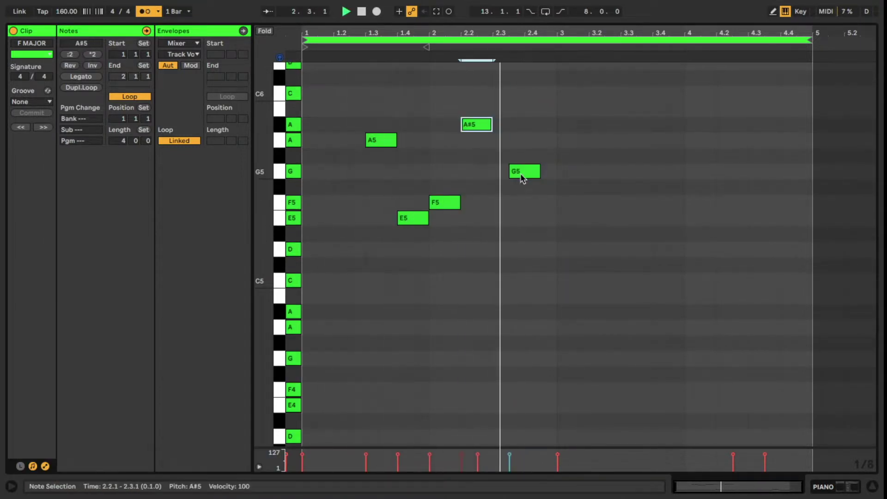
Step: Reposition the closing notes of bar 2 in the piano melody and duplicate the whole pattern
drag(521, 176, 476, 249)
drag(540, 218, 541, 171)
key(ctrl+a)
key(ctrl+d)
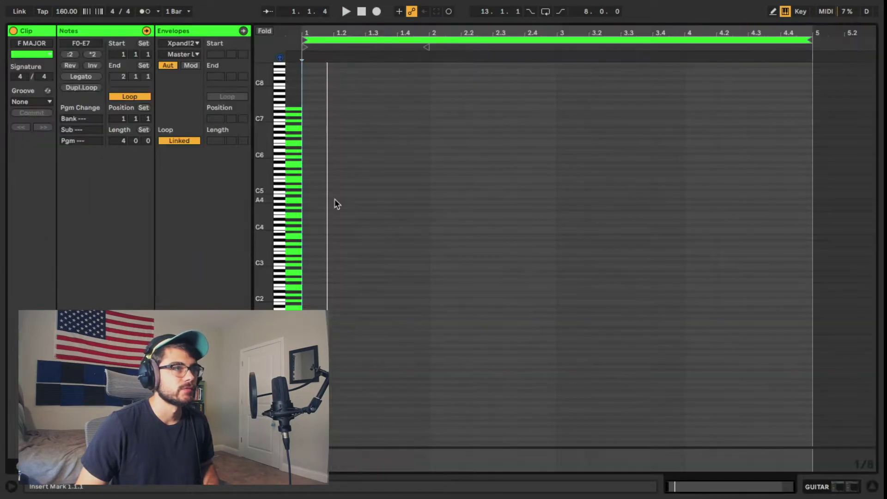
Step: Add short D3 and E3 notes to bar 1 of the guitar clip and raise the bar 2 notes to A3, A#3, G3 and A3
double_click(389, 316)
drag(412, 285, 427, 292)
click(450, 344)
drag(446, 270, 447, 207)
drag(477, 285, 477, 191)
drag(509, 270, 509, 238)
drag(541, 285, 541, 207)
Step: Delete the guitar notes in bars 3 and 4 and duplicate the first two bars into their place
drag(562, 248, 824, 324)
key(Delete)
drag(661, 373, 306, 178)
key(super+d)
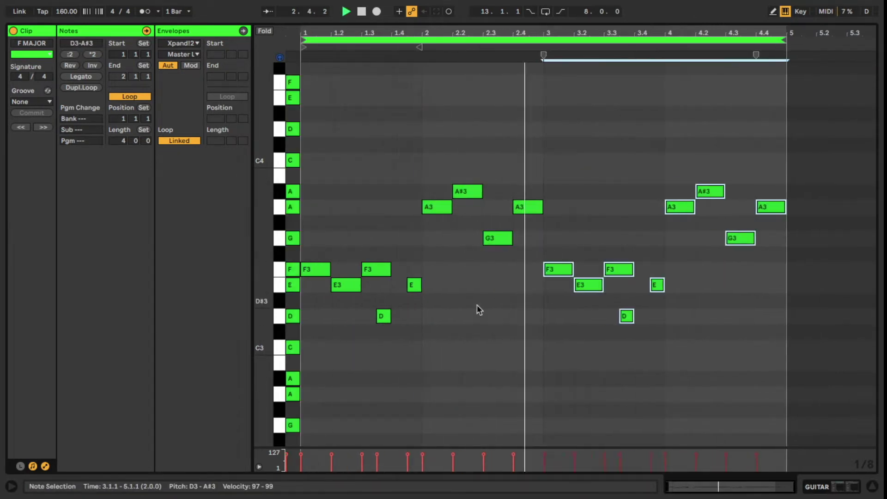
Step: Add a lower guitar line in bar 2, with C3 from 2.2 to 2.3.3 and D3 filling the rest of the bar
drag(494, 238, 461, 284)
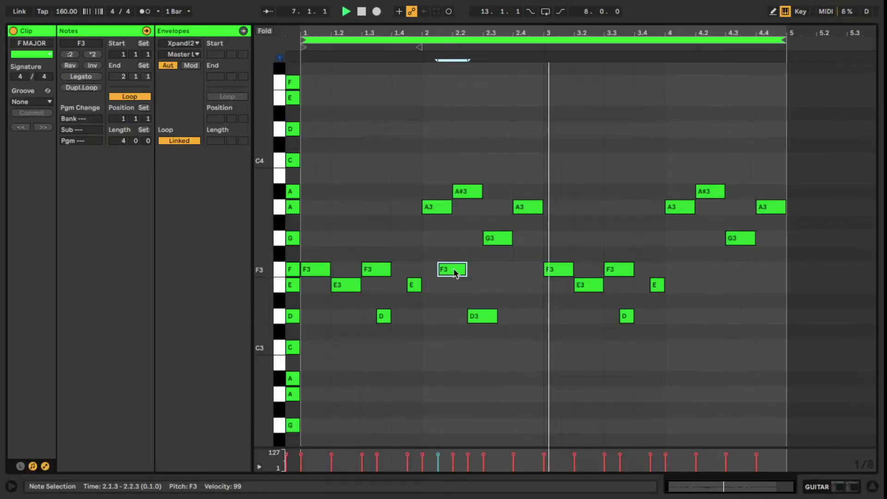
drag(482, 316, 543, 316)
click(513, 299)
drag(481, 285, 497, 285)
drag(475, 285, 475, 380)
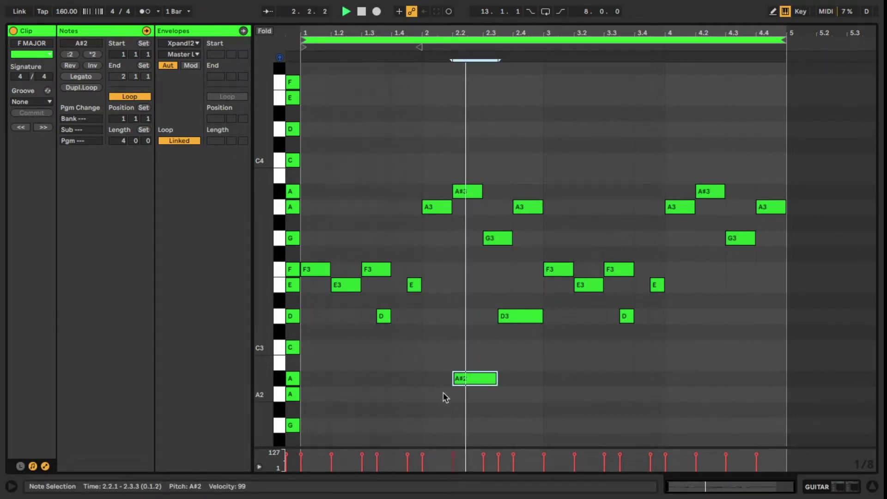
key(space)
drag(466, 379, 467, 347)
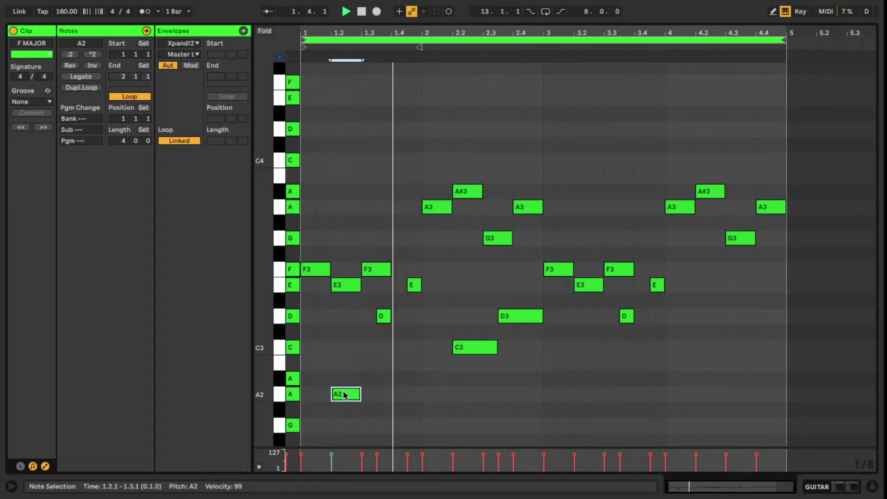
Step: Transpose the low C3 and D3 guitar notes to A2 and A#2, shorten the A2, and shift the low notes earlier
drag(475, 348, 475, 395)
drag(497, 394, 483, 395)
drag(527, 316, 526, 379)
drag(346, 395, 315, 396)
drag(391, 394, 377, 394)
drag(527, 378, 512, 379)
Step: Lower the guitar's bass notes at 2.3 and 2.4 to E2 and move two deeper notes to 1.2.3 and 1.4
scroll(527, 398, down, 3)
drag(425, 338, 425, 370)
scroll(382, 351, down, 6)
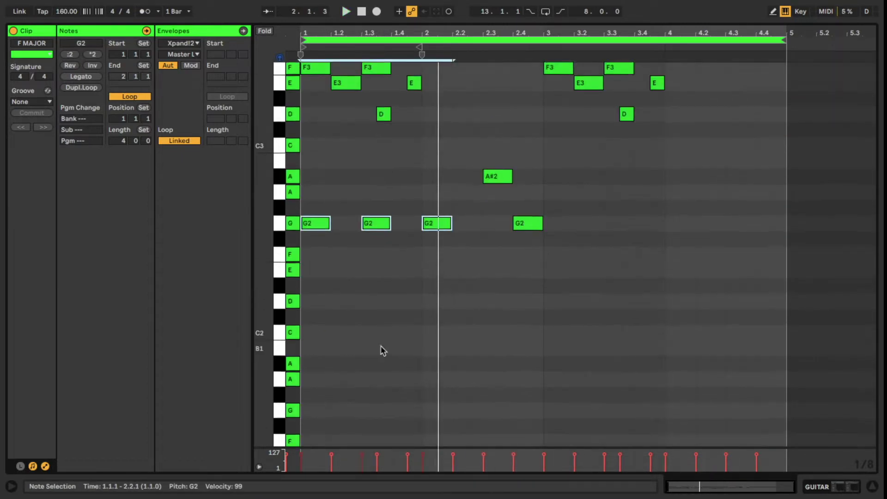
drag(498, 176, 499, 253)
drag(528, 223, 528, 270)
drag(375, 365, 360, 365)
drag(437, 364, 407, 365)
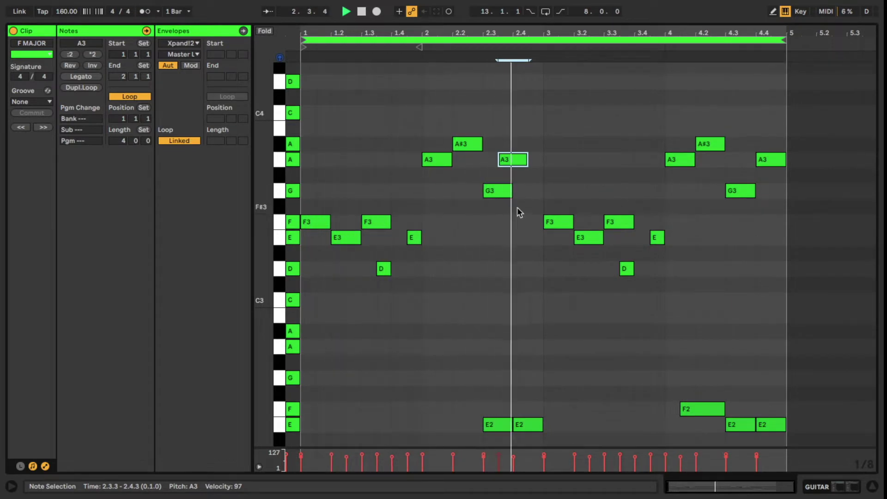
Step: Extend the guitar's G3 note to 2.4.3 and start a shortened A3 there, ending with bar 2
drag(517, 161, 551, 164)
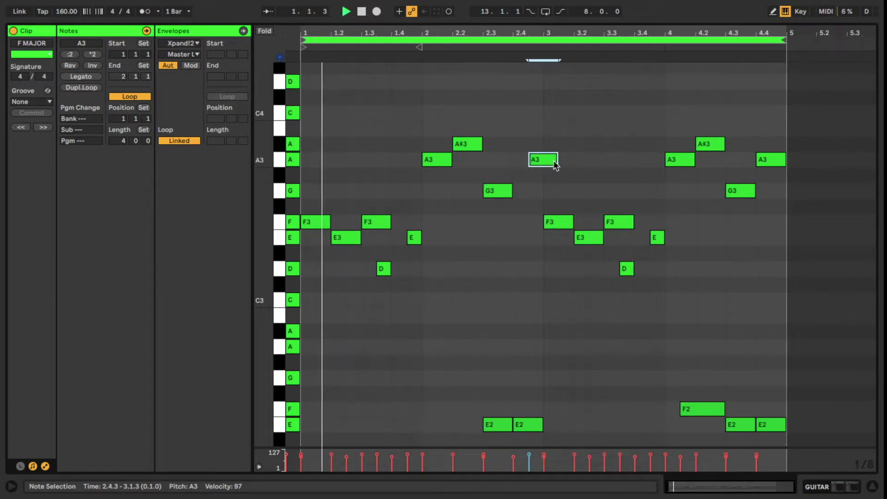
drag(511, 191, 527, 191)
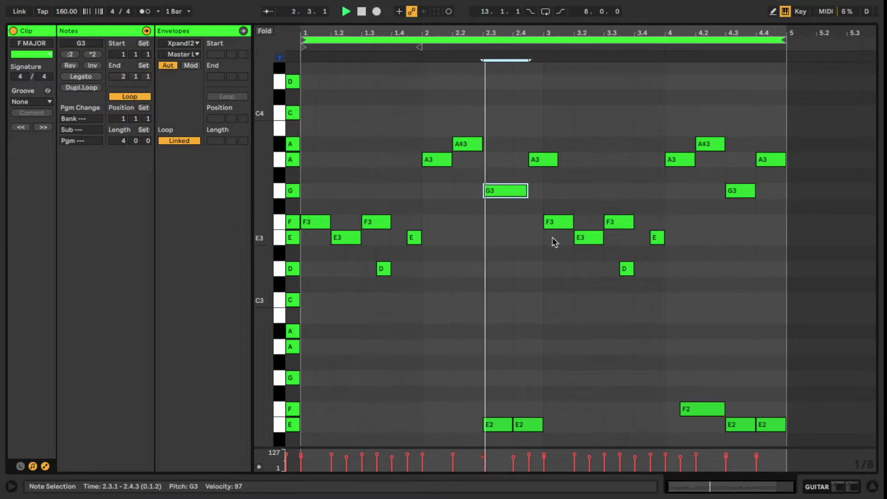
drag(557, 160, 543, 161)
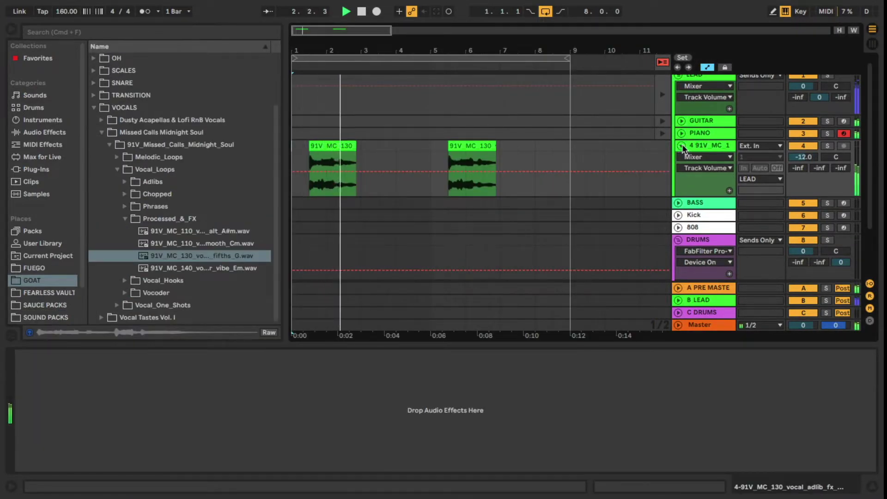
Step: Review the vocal ad-lib clips in the arrangement, selecting the first one on track 4
key(Tab)
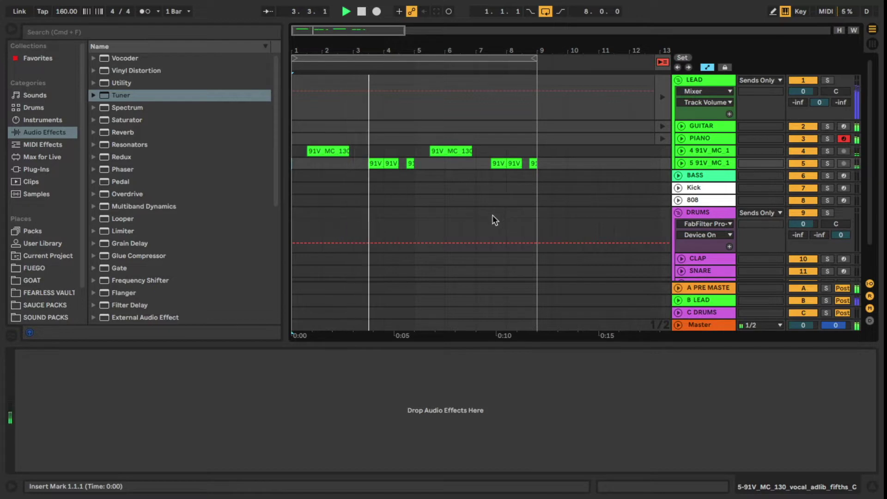
key(Tab)
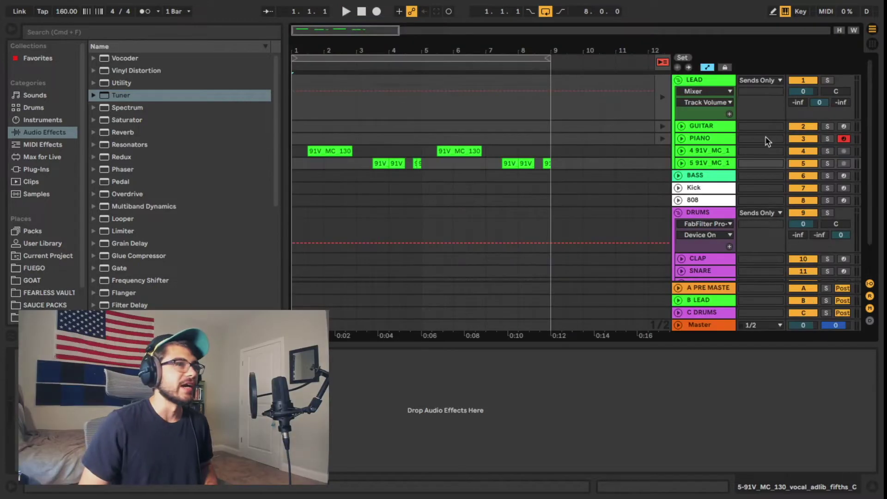
click(294, 151)
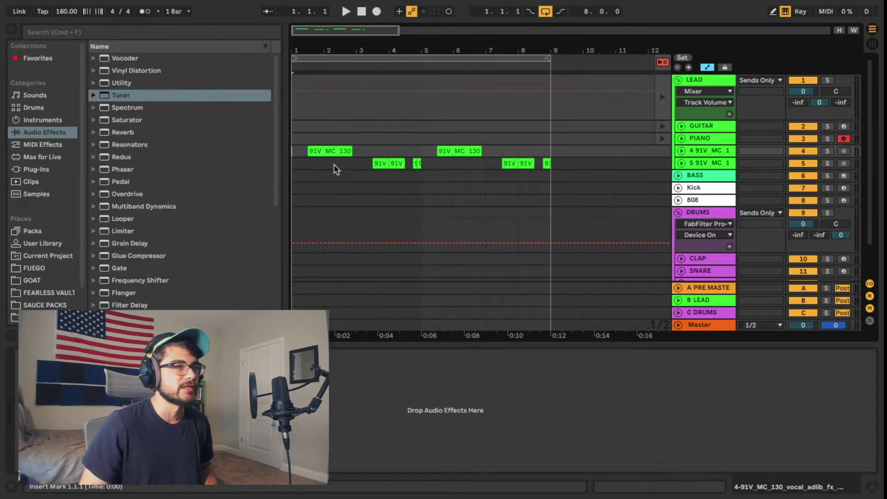
click(314, 151)
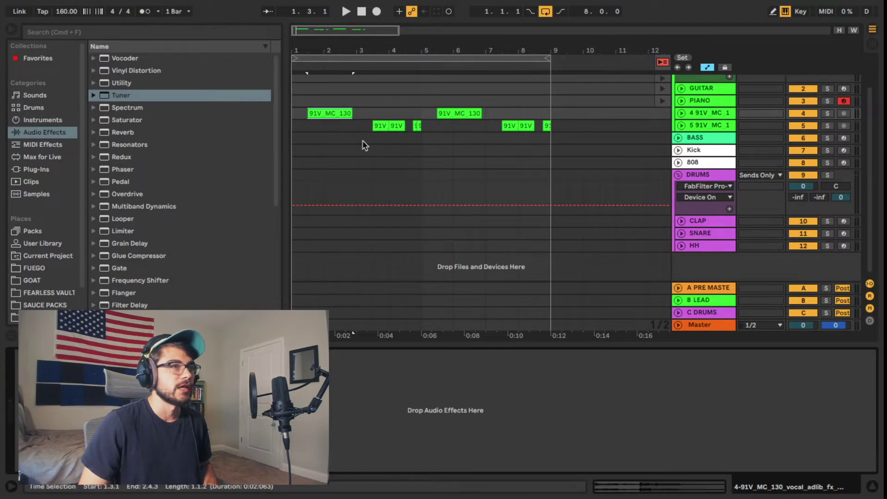
scroll(345, 171, up, 3)
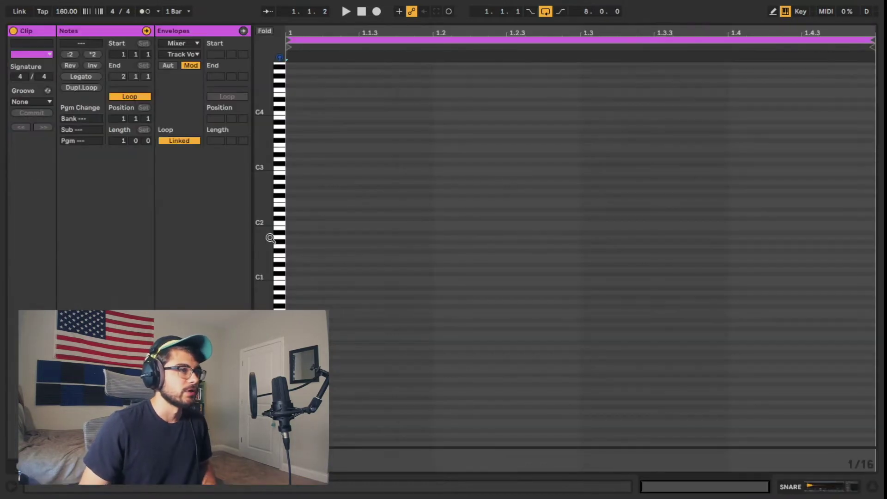
Step: Add a C3 snare note on beat 3 of the one-bar clip, lengthen it, and trim the snare sample's end
drag(270, 238, 493, 176)
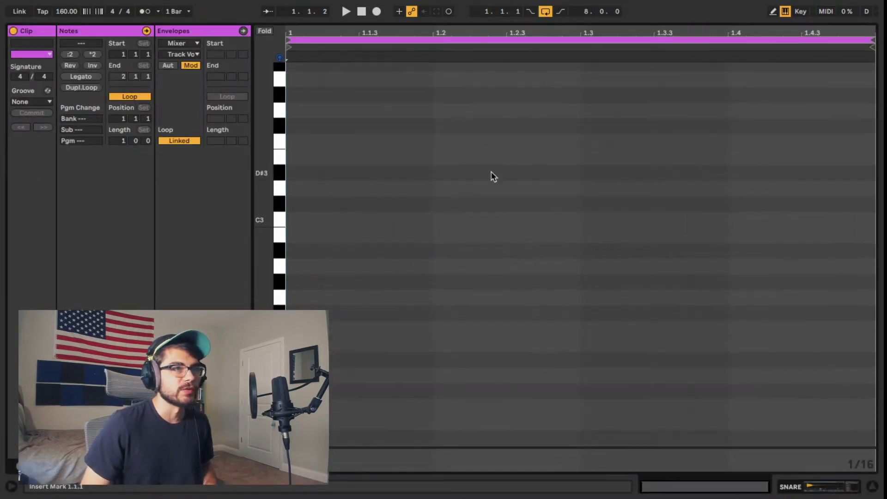
double_click(588, 222)
drag(615, 219, 657, 223)
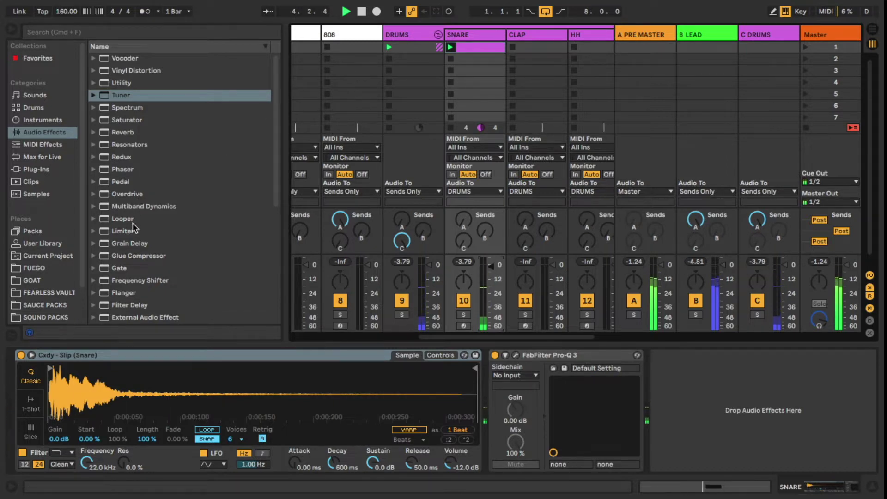
drag(476, 369, 426, 370)
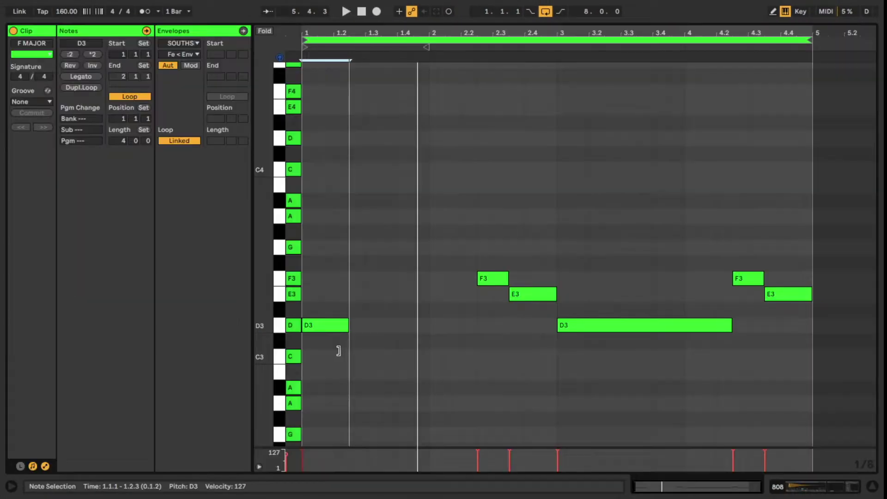
Step: Duplicate the 808 clip's opening D3 note twice and play back the pattern
key(ctrl+d)
key(ctrl+d)
key(space)
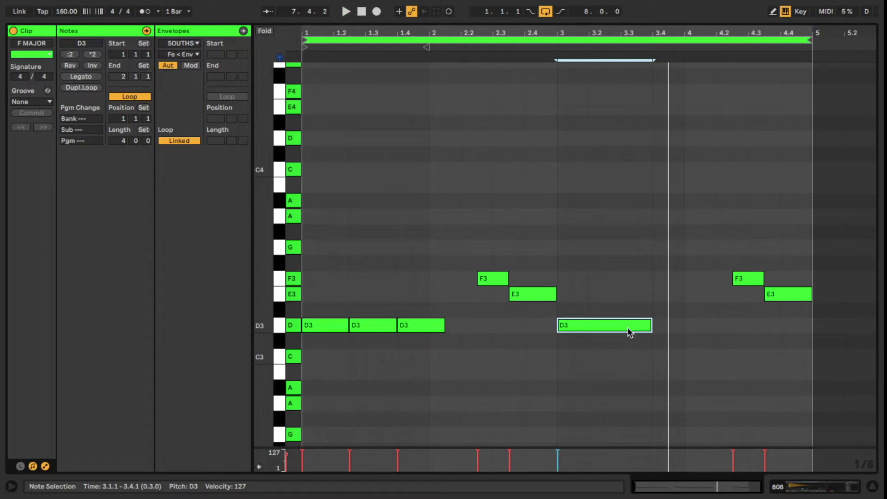
Step: Duplicate the 808's bar 3 D3 note to 3.4, shorten the copy to end at 4.2, and raise it to D4
key(super+d)
drag(747, 323, 711, 331)
key(shift+Up)
key(space)
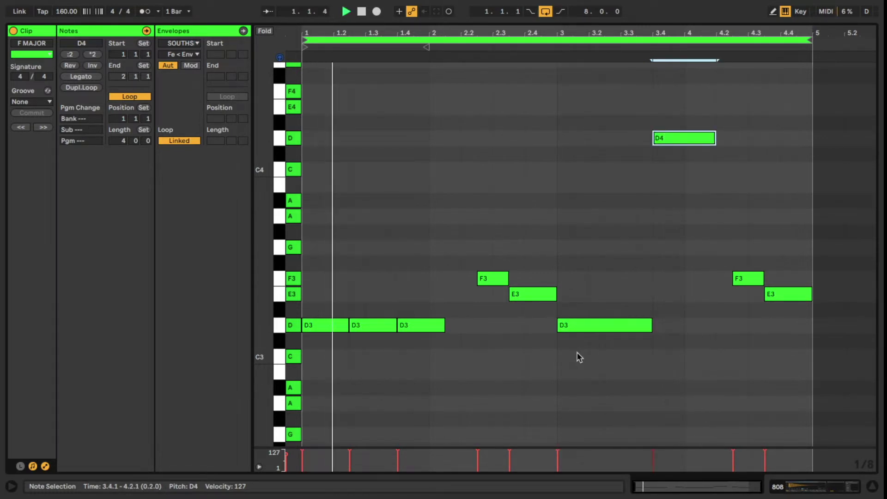
click(557, 374)
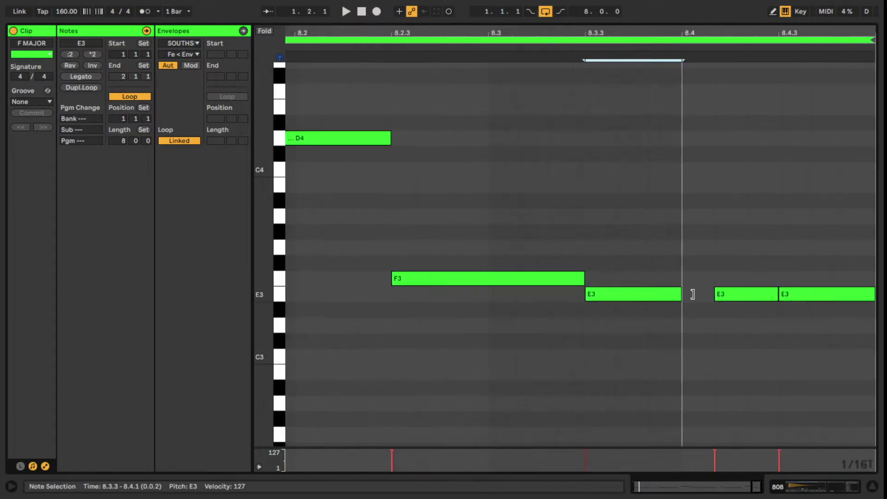
Step: Lengthen the 808's E3 note at 8.3.3 slightly and duplicate it twice to make a triplet roll
drag(690, 294, 697, 294)
key(ctrl+d)
key(ctrl+d)
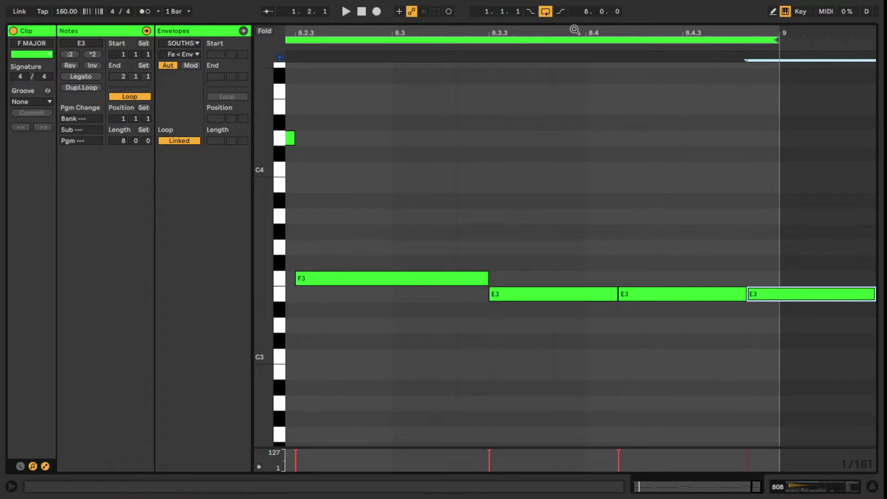
Step: Move the three E3 roll notes to start at 8.3, shorten the preceding F3 to end there, and play the clip
drag(575, 29, 709, 23)
drag(684, 260, 808, 331)
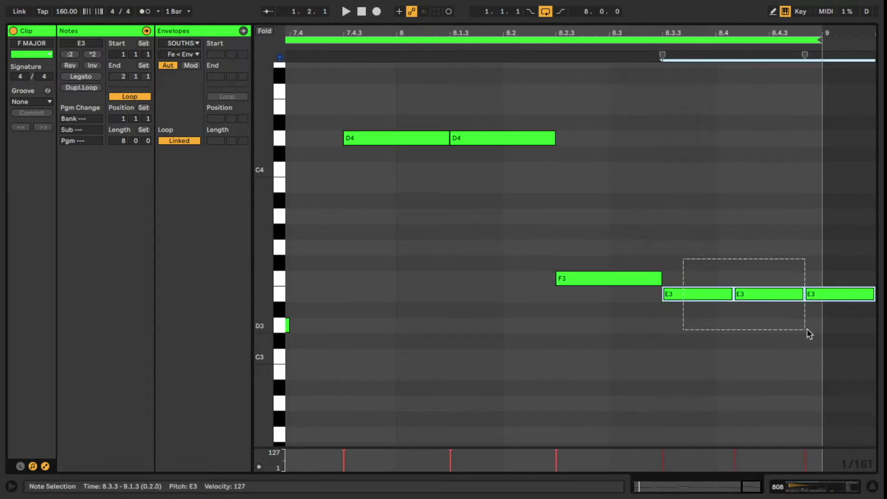
drag(679, 301, 636, 303)
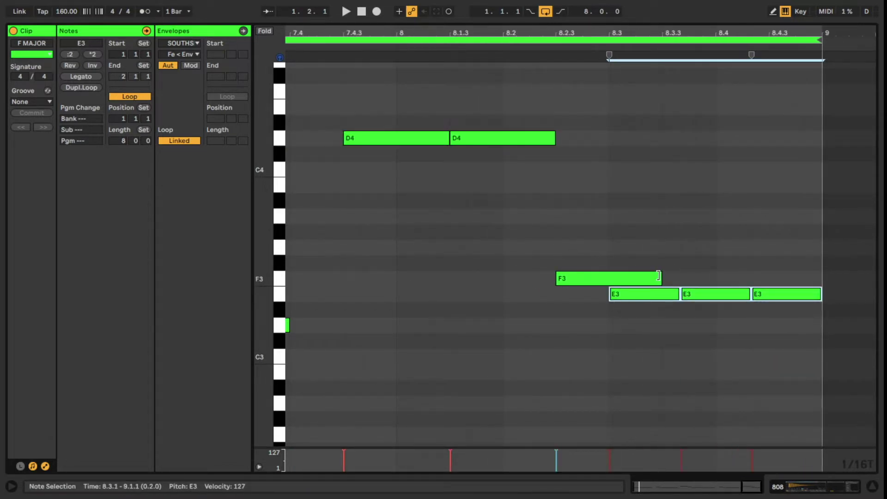
drag(659, 275, 609, 276)
click(627, 262)
key(space)
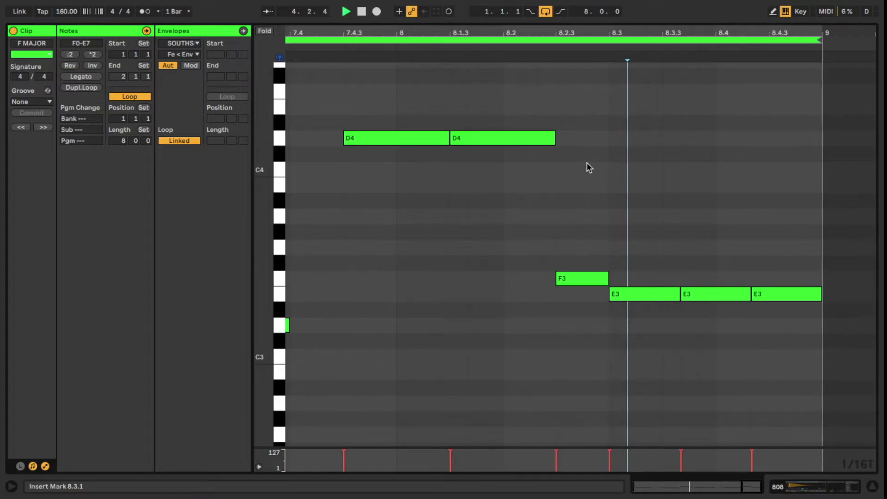
drag(610, 29, 697, 184)
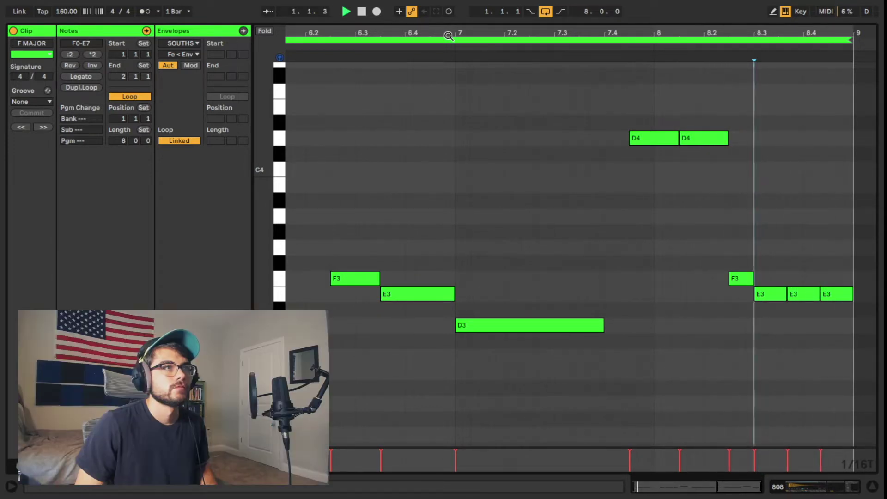
double_click(450, 35)
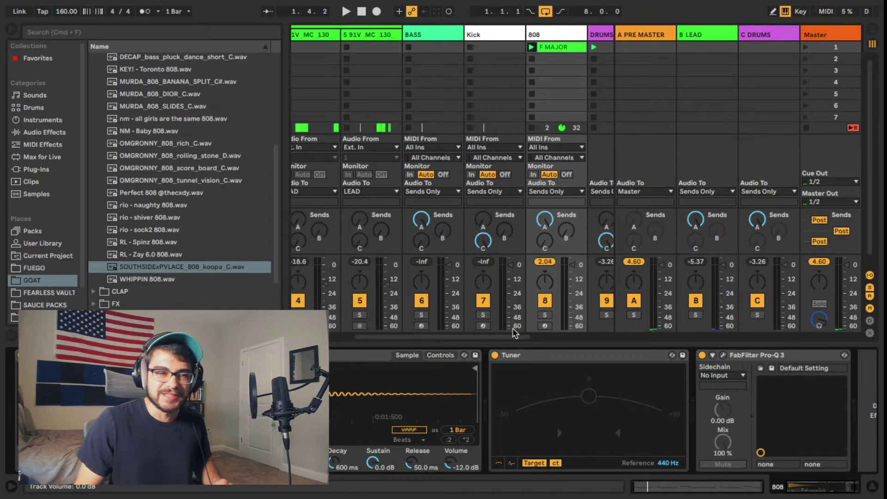
Step: Select the guitar track and adjust its FabFilter Pro-Q 3 low-shelf cut to a slightly higher frequency
drag(501, 335, 408, 321)
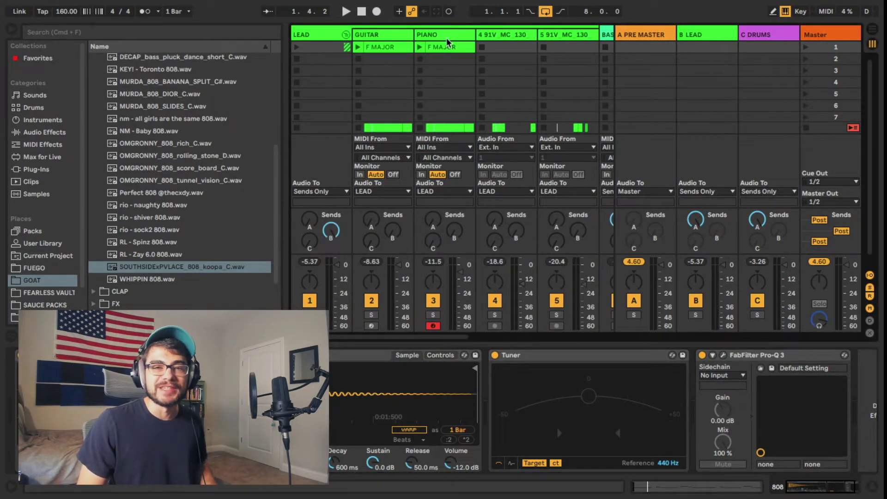
click(391, 37)
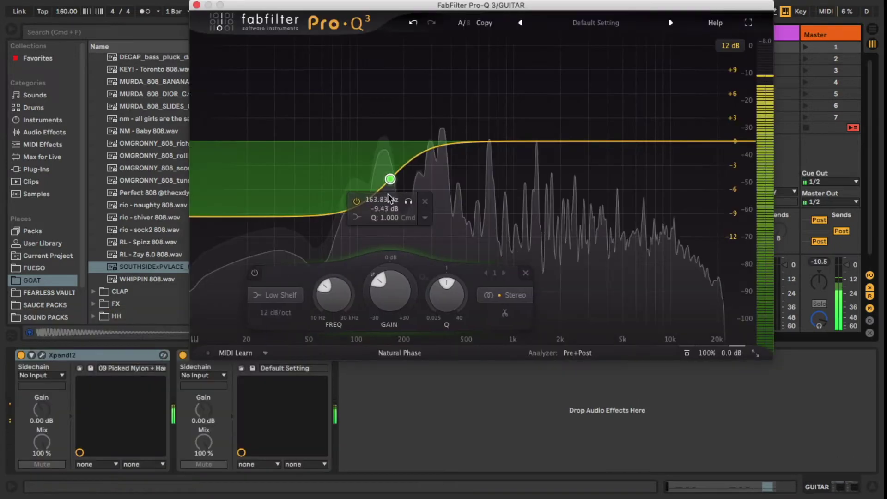
drag(396, 189, 401, 189)
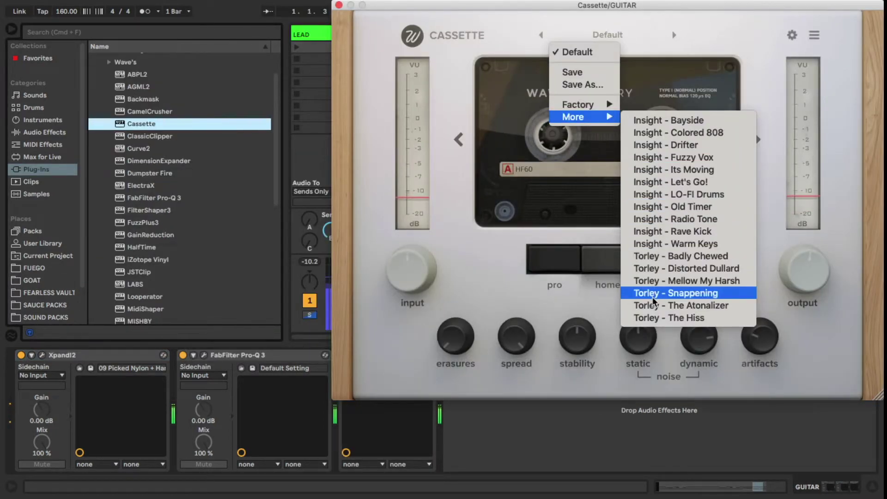
Step: Load the Insight - Warm Keys preset in the guitar's Cassette effect and close its window
click(649, 243)
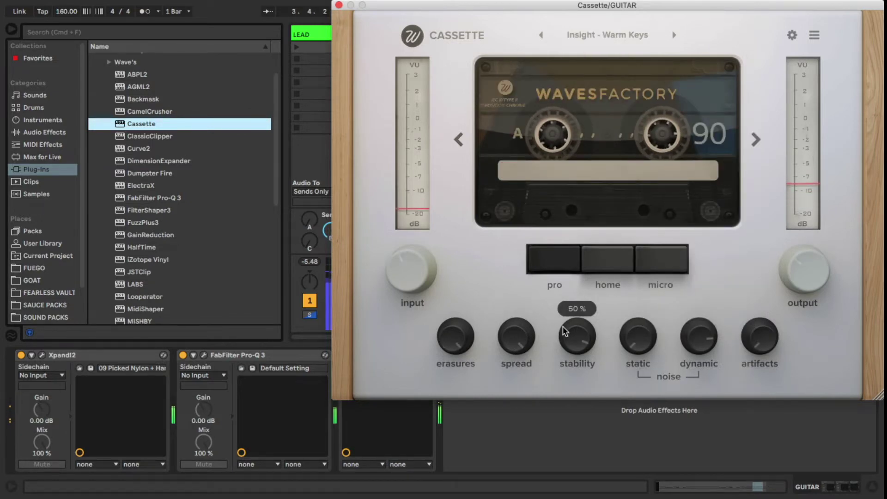
click(339, 5)
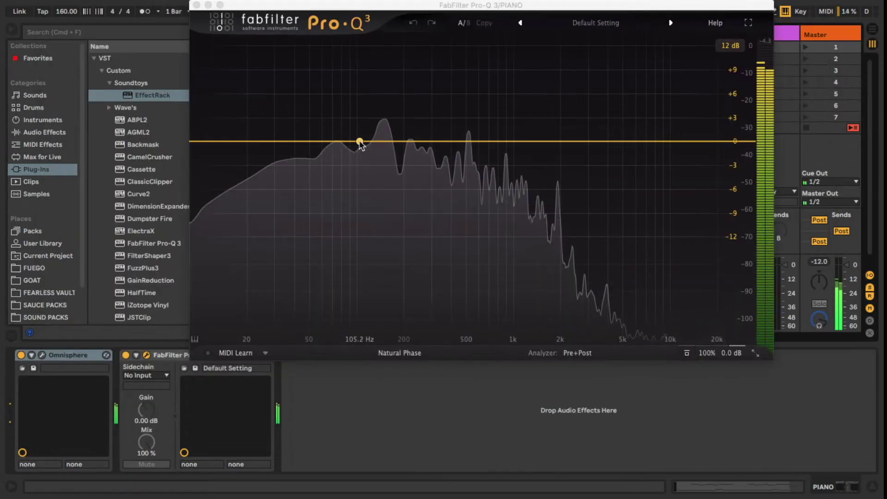
Step: Add a low-shelf cut to the piano's FabFilter Pro-Q 3, starting from a bell near 100 Hz and shifting it higher
drag(358, 142, 356, 180)
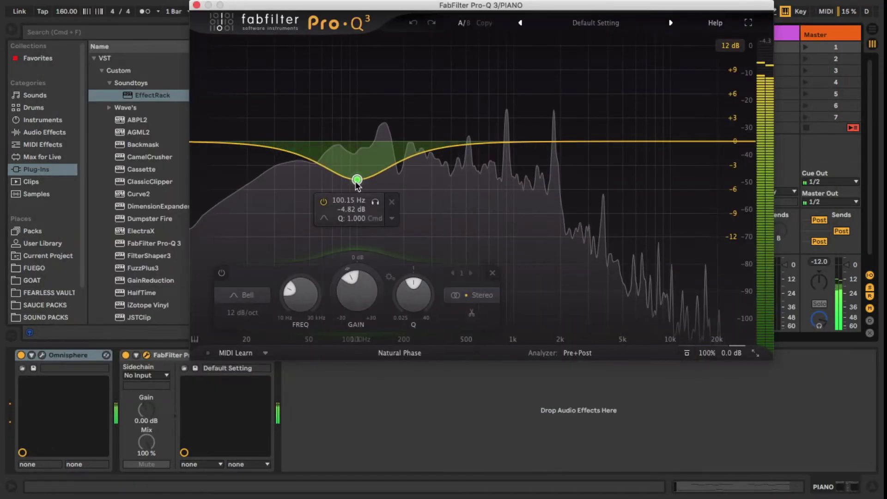
click(240, 296)
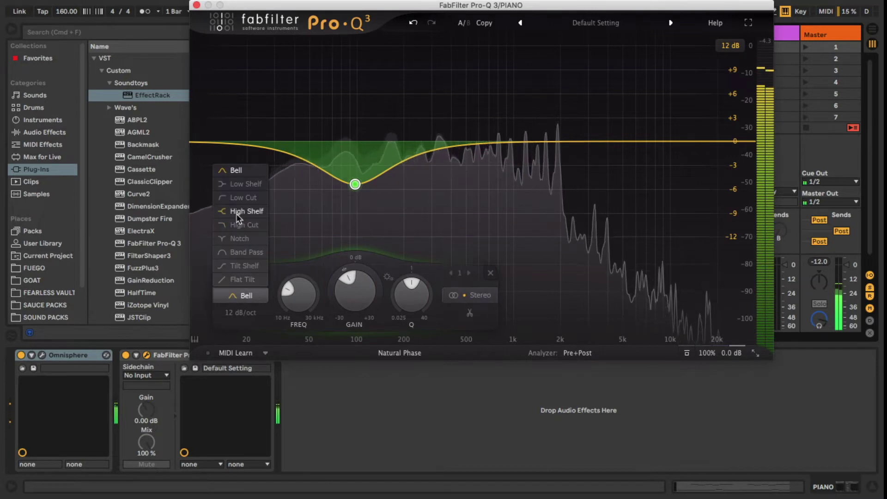
click(244, 184)
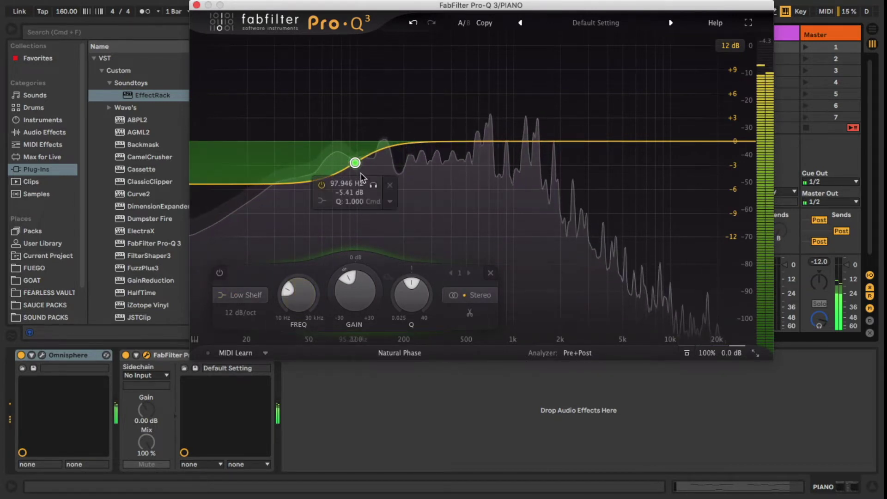
drag(355, 164, 394, 203)
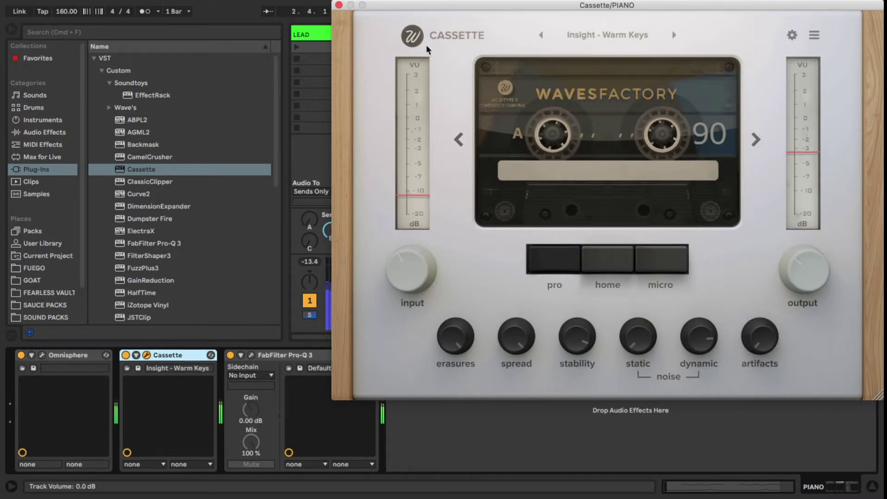
Step: Close the piano's Cassette window, solo the guitar alongside the piano and lower the piano's track volume slightly
click(338, 5)
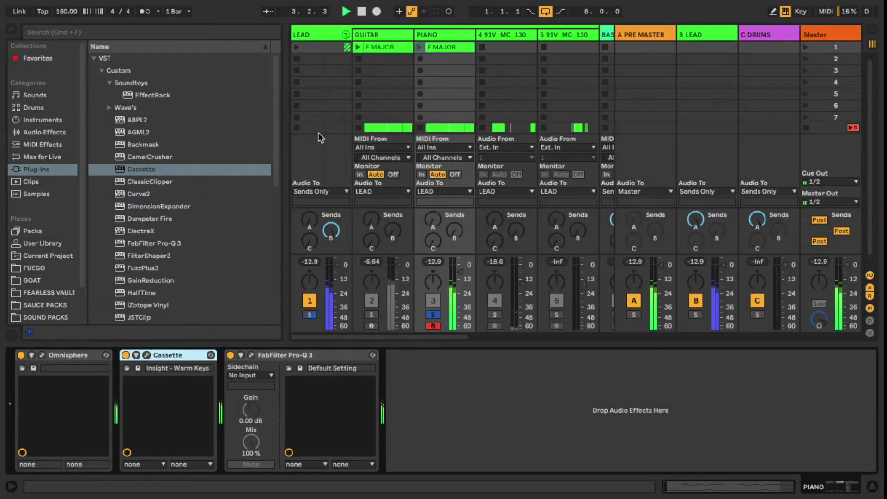
click(290, 359)
click(372, 315)
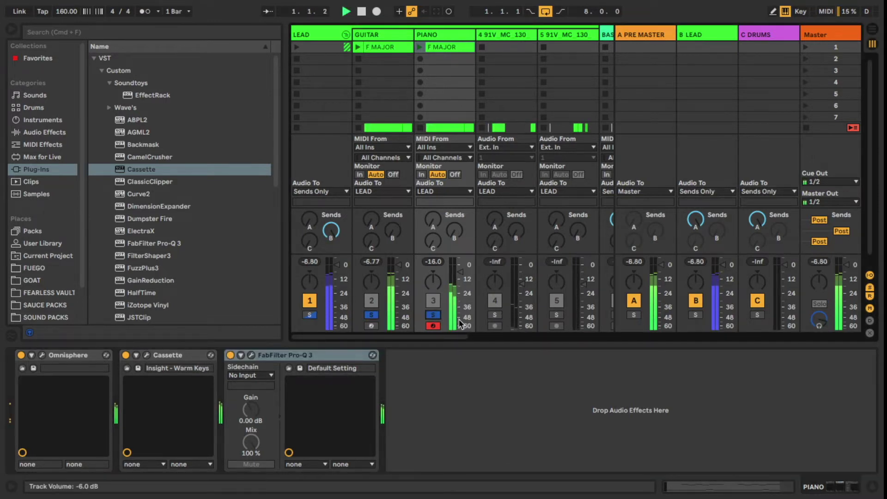
drag(459, 273, 459, 276)
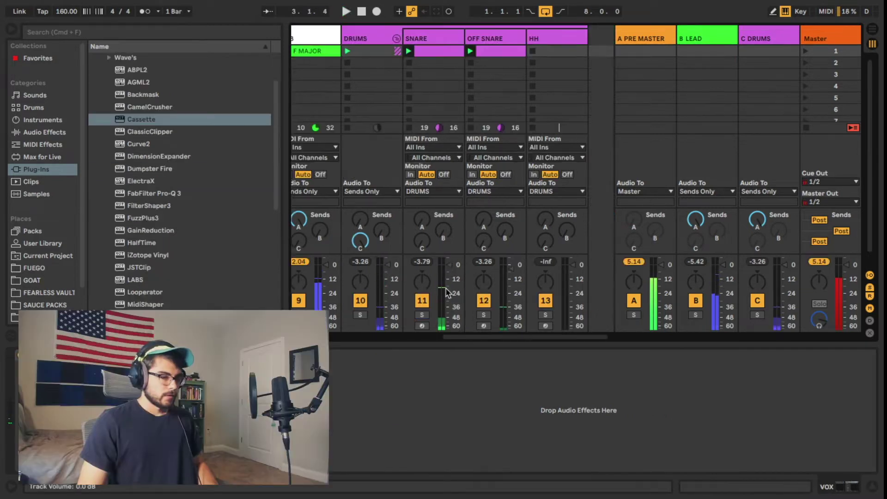
Step: Duplicate the C3 note at 1.3 in the HH clip to add an extra hit at 1.3.2
drag(472, 337, 473, 338)
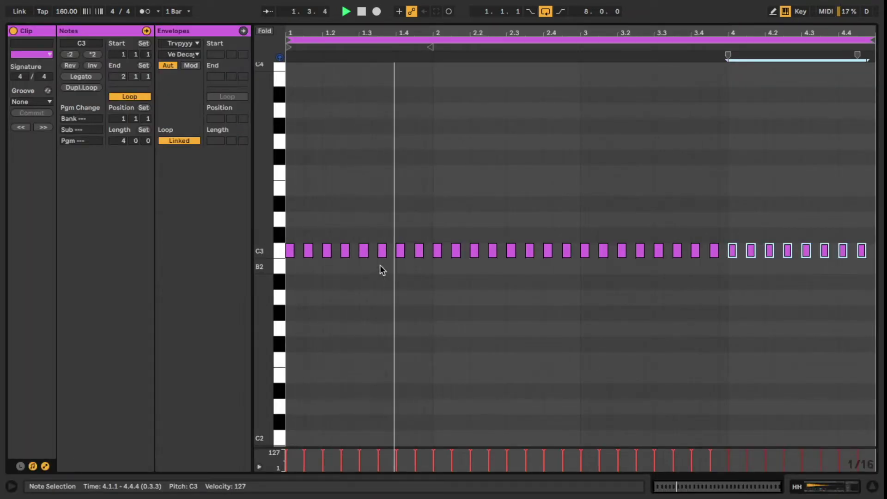
click(364, 251)
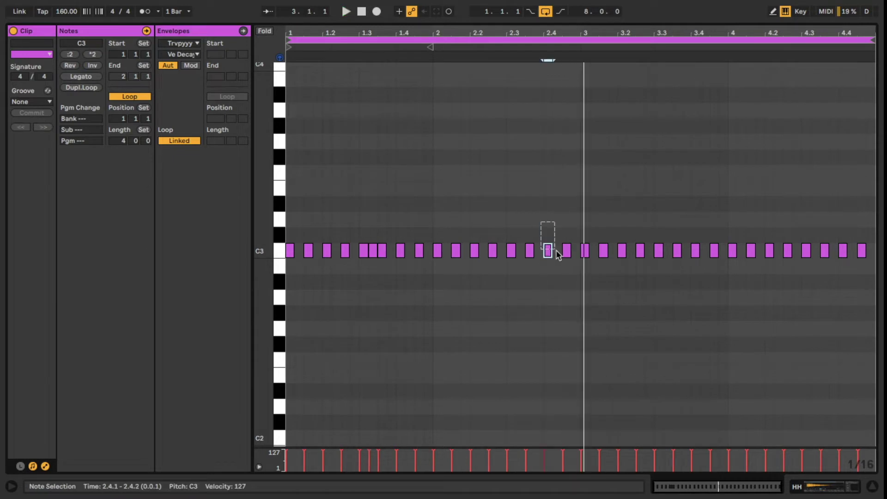
Step: Move the hi-hat notes at 2.3–2.4.3 and 4.1.3–4.2.3 down to A2, and delete the notes at 2.1 and 4.1
drag(556, 252, 593, 257)
key(space)
drag(529, 251, 511, 297)
drag(729, 222, 758, 298)
double_click(437, 251)
double_click(732, 298)
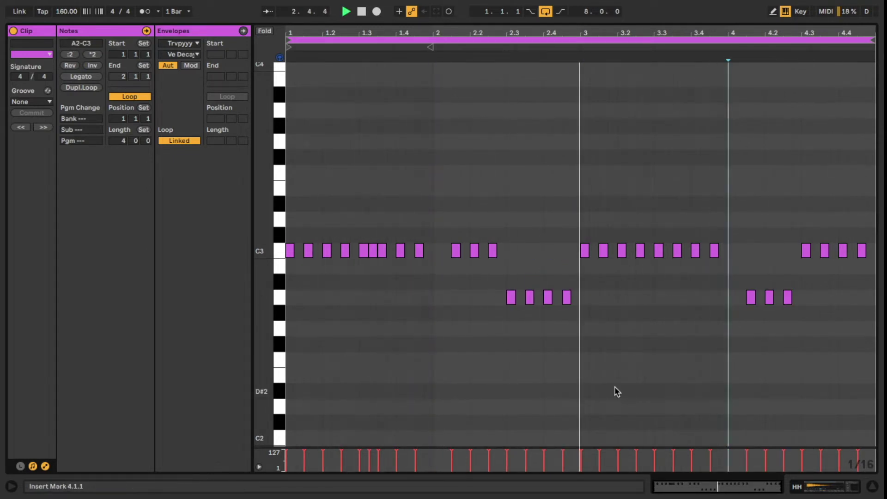
Step: Replace the hi-hat's C3 note at 2.2.3 with a six-note E2 roll on a 1/32 triplet grid
scroll(466, 365, up, 3)
drag(460, 362, 509, 376)
double_click(501, 251)
key(space)
Step: Lower the velocities of the E2 roll notes progressively so the hi-hat roll fades out
drag(498, 451, 503, 455)
drag(509, 451, 509, 457)
drag(515, 451, 516, 460)
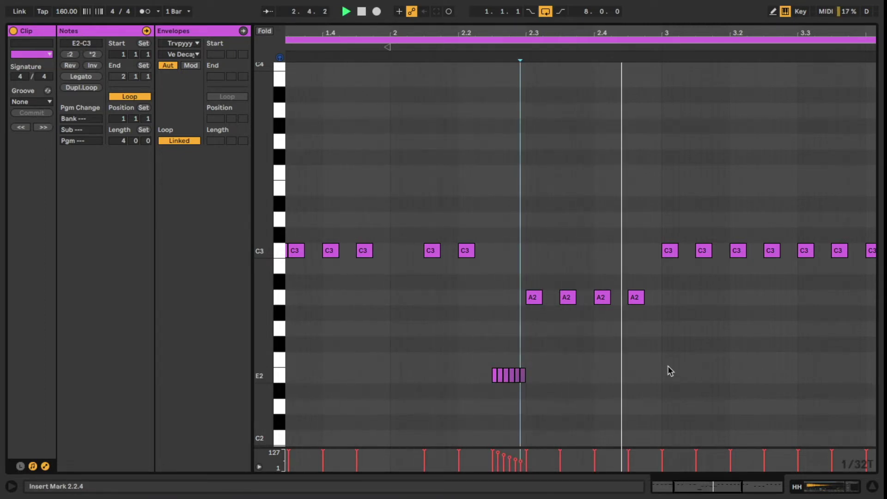
Step: Duplicate the hi-hat's C3 note at 4.3 to add an extra hit at 4.3.2, and play the clip
drag(721, 31, 613, 12)
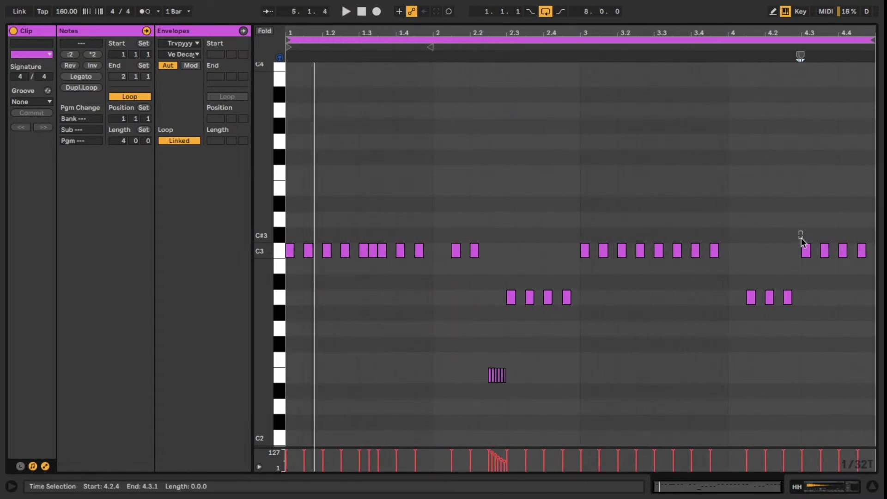
key(super+d)
key(space)
key(space)
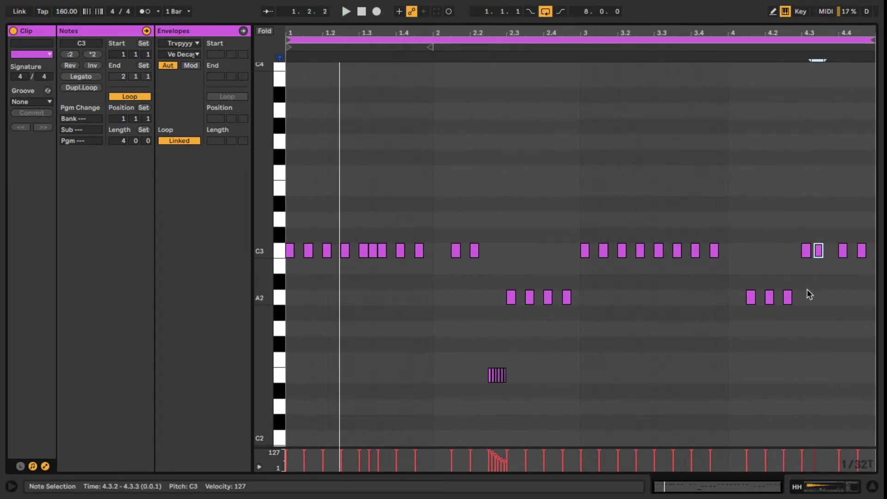
key(space)
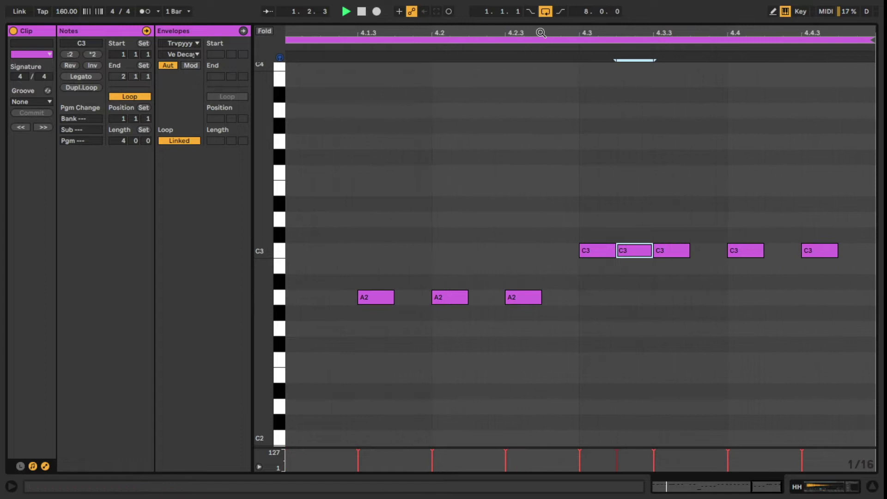
drag(541, 32, 541, 6)
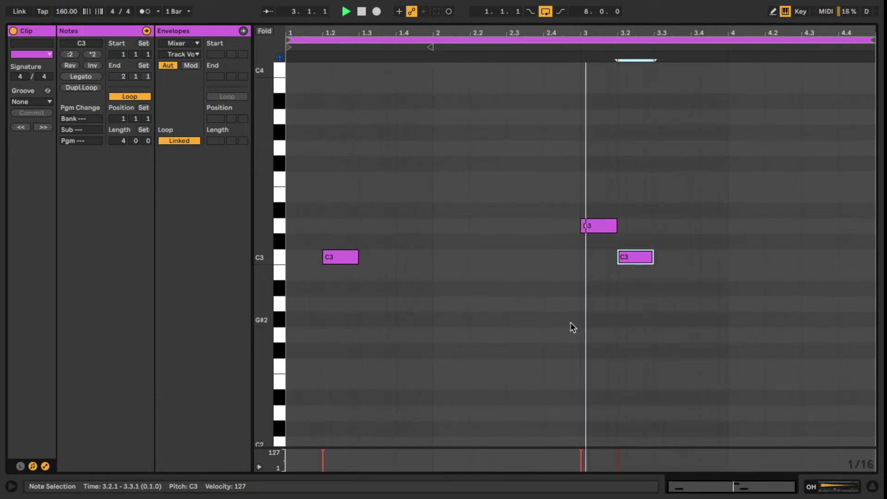
Step: Lower the velocity of the D3 note at the start of bar 3 in the OH clip slightly
click(592, 226)
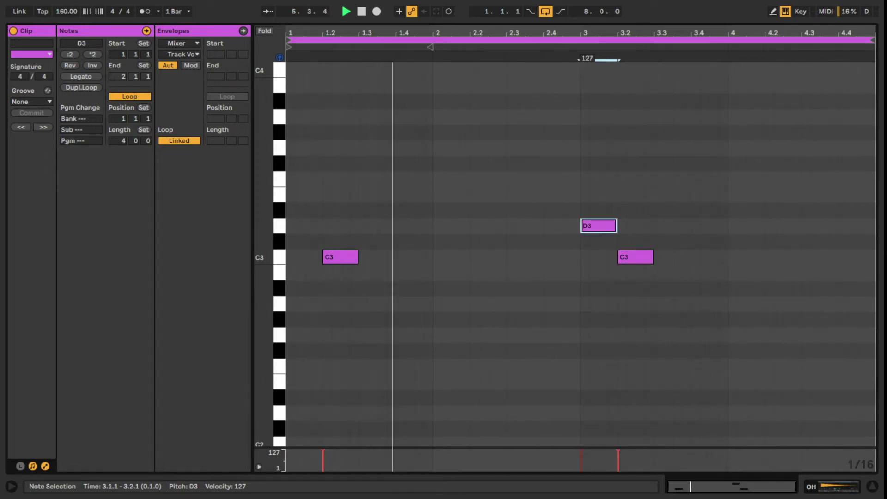
drag(581, 449, 582, 454)
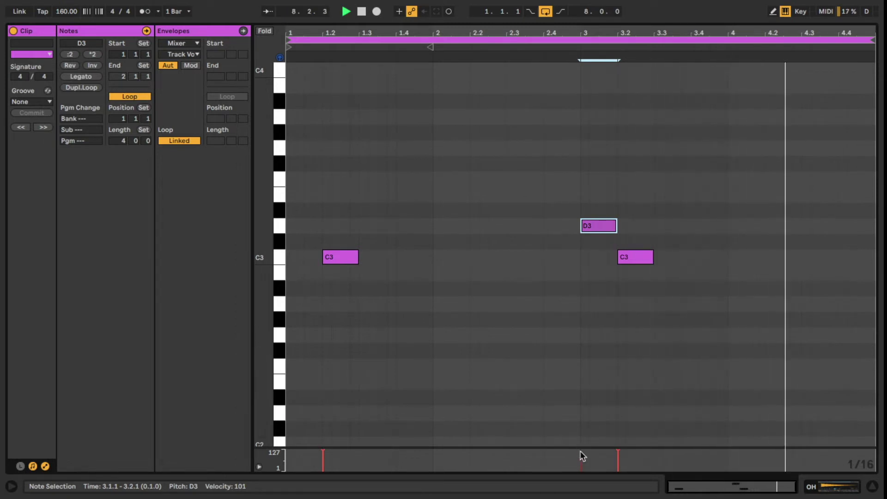
drag(581, 450, 581, 450)
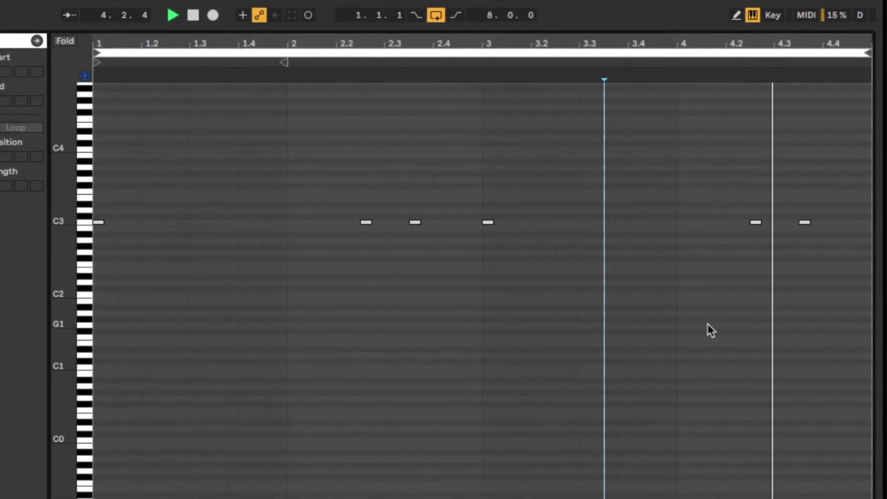
Step: Stop playback, select every C3 note in the kick clip and adjust their velocities together
key(space)
drag(61, 205, 829, 397)
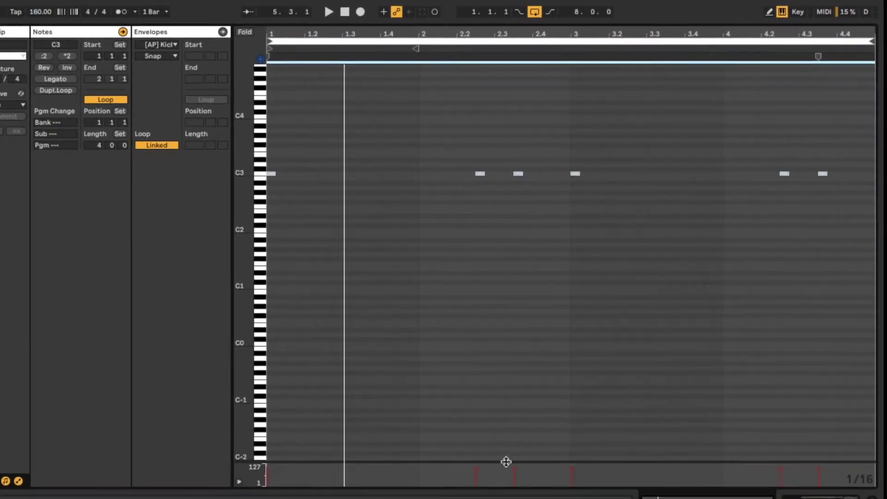
click(514, 469)
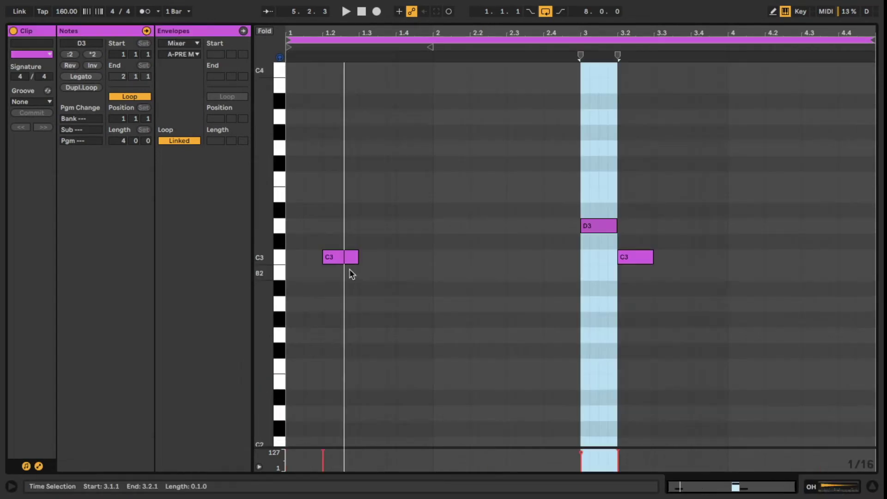
click(315, 257)
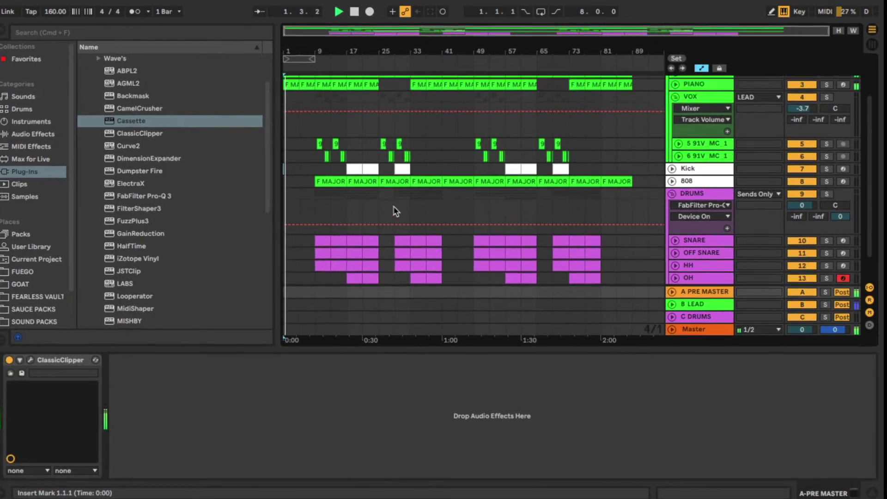
Step: Examine the arrangement during playback from the start, checking the clip layout across the LEAD, VOX, Kick, 808 and DRUMS tracks
scroll(395, 211, up, 1)
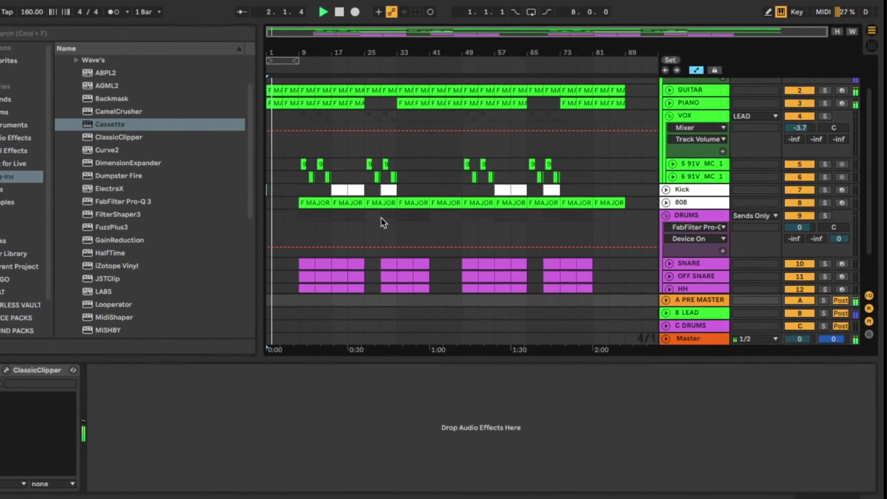
scroll(395, 212, down, 3)
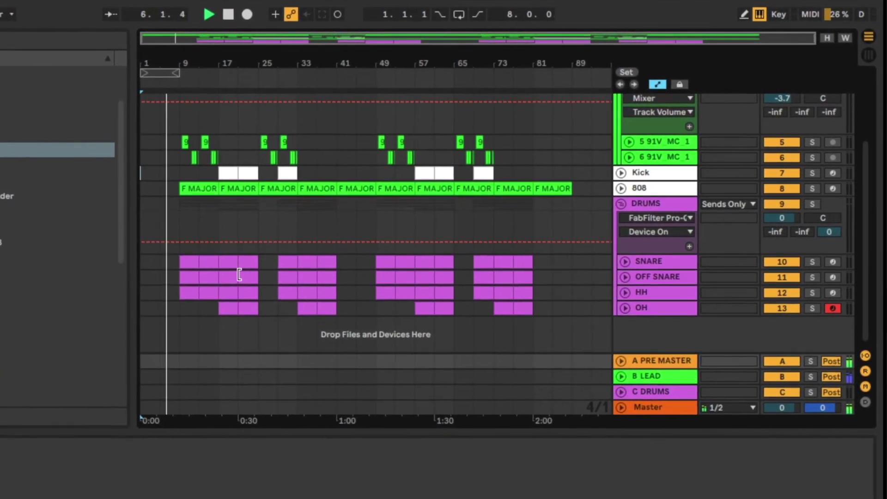
scroll(248, 299, up, 5)
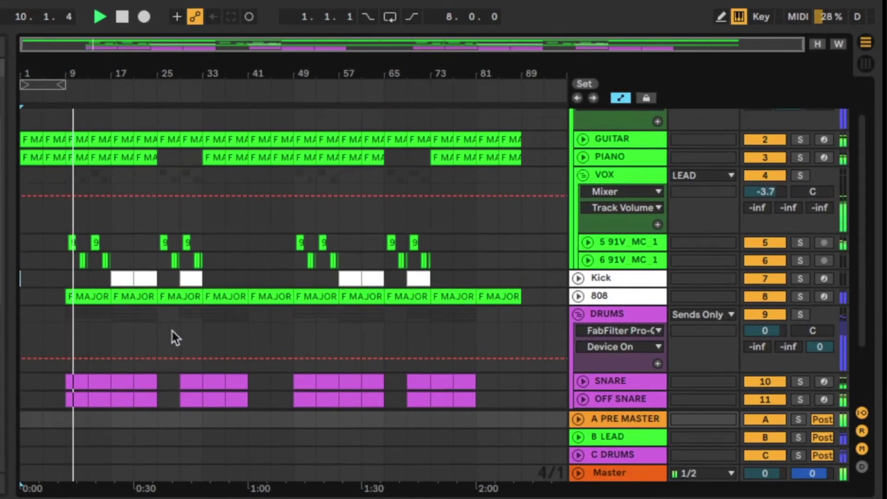
scroll(172, 331, down, 2)
scroll(171, 331, down, 2)
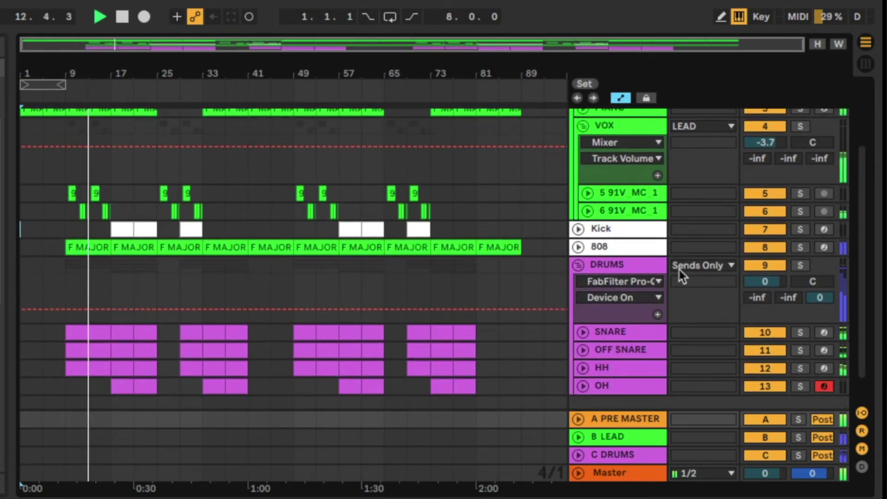
click(634, 268)
click(232, 498)
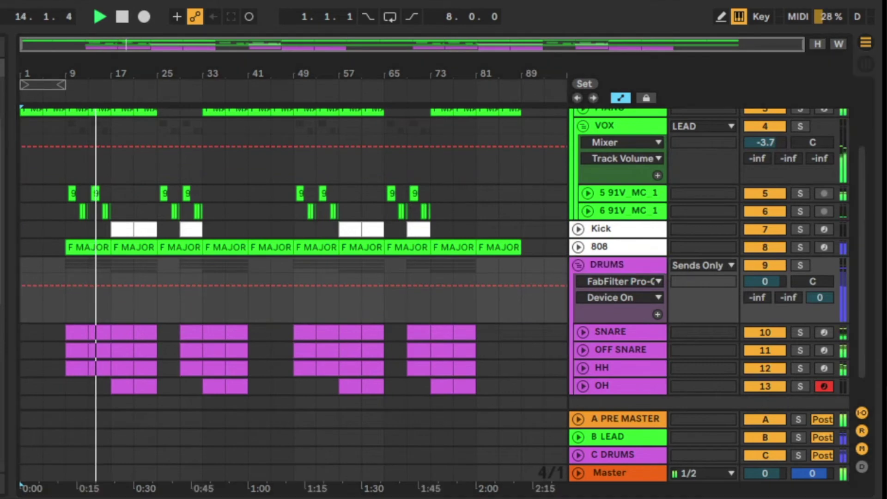
scroll(598, 217, up, 5)
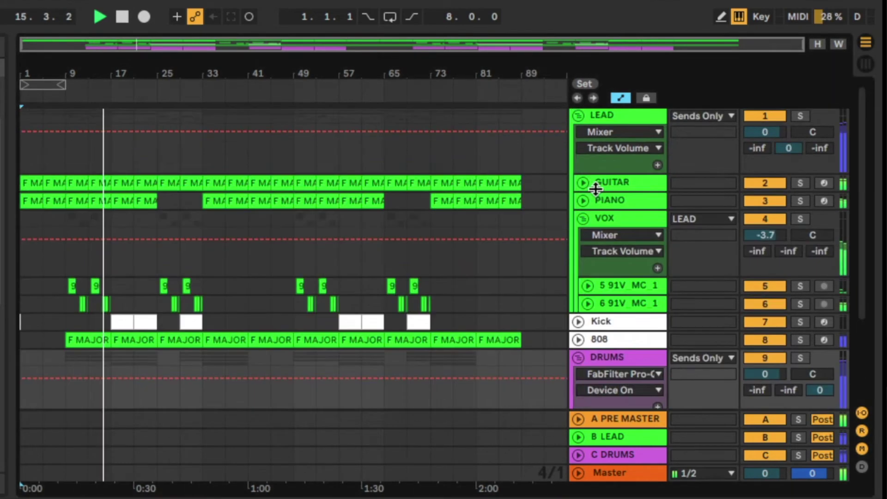
click(604, 117)
scroll(377, 356, down, 6)
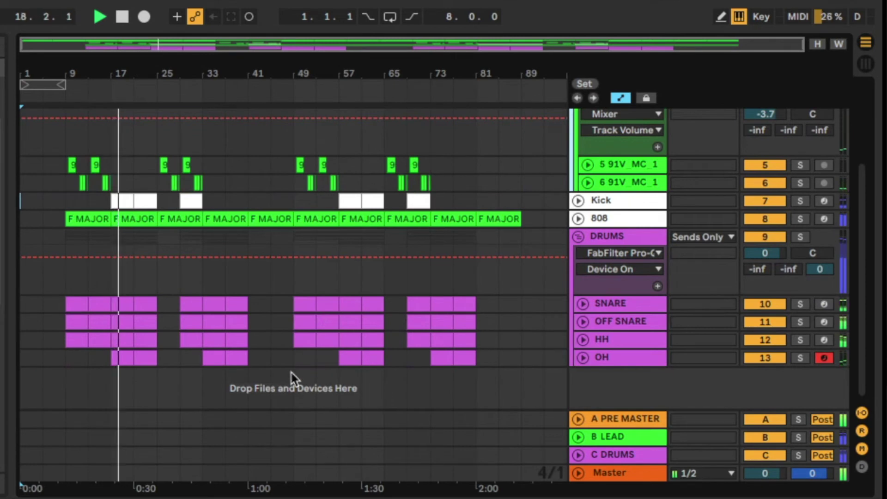
scroll(198, 388, up, 2)
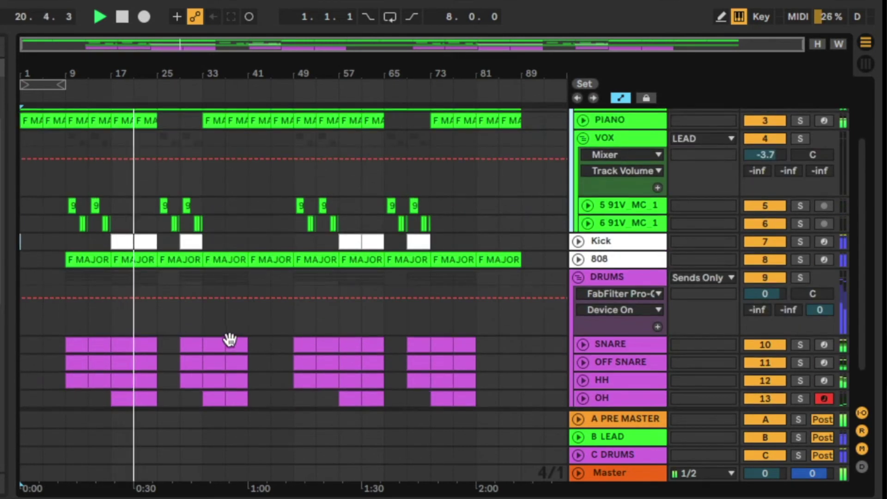
scroll(237, 346, down, 2)
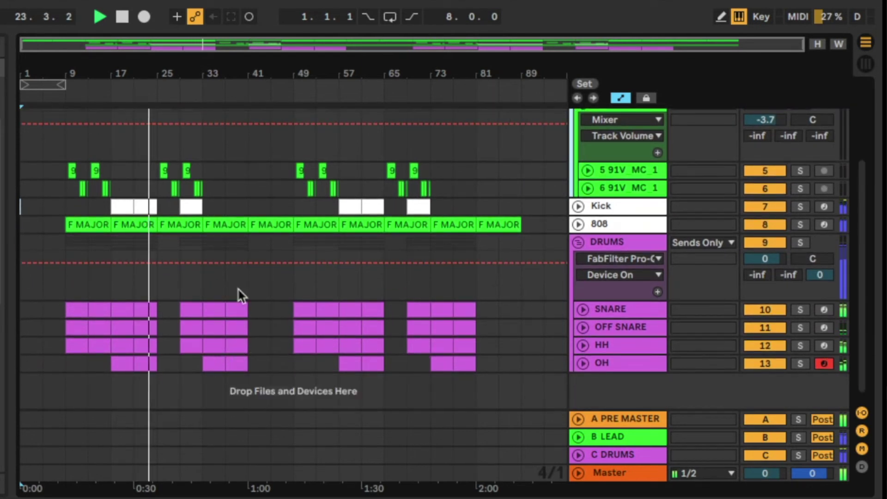
Step: Move the Kick clips at bars 29 and 69 to bars 33 and 73, extending each section to eight bars with a duplicate
drag(193, 207, 217, 204)
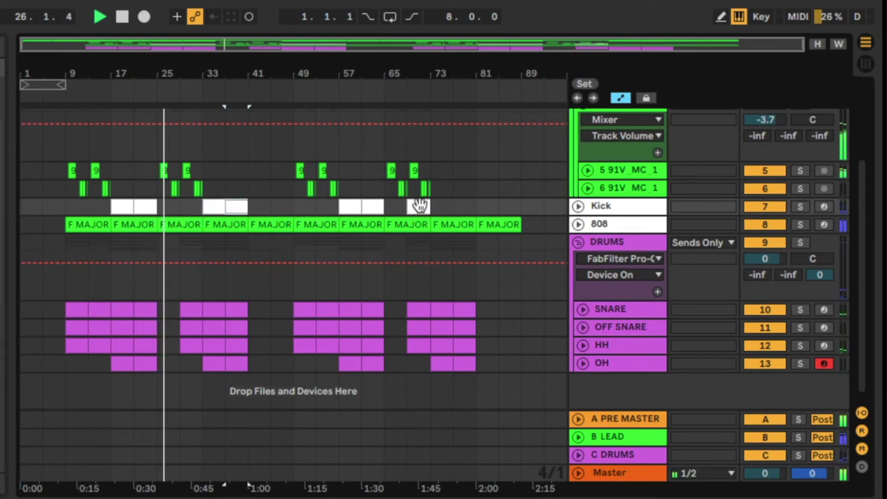
drag(419, 206, 440, 204)
click(215, 208)
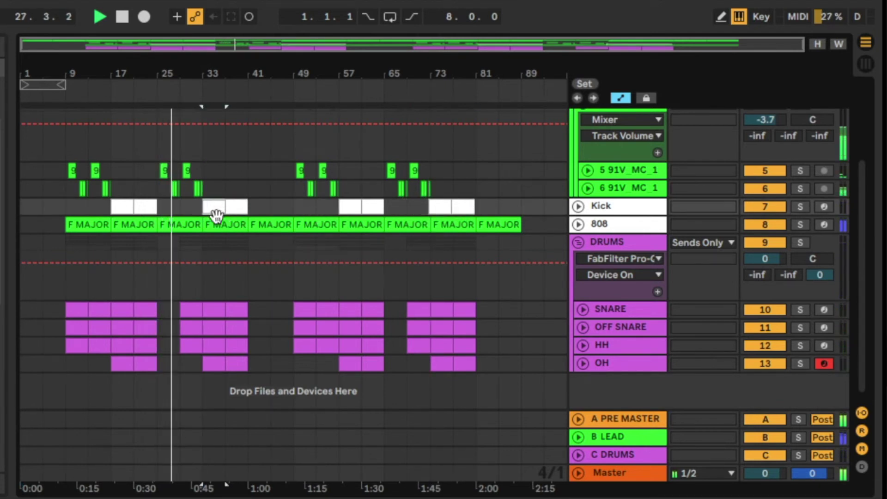
Step: Listen on through the second section and the breakdown after bar 41, checking the kick, 808 and drum clips against the melody
scroll(286, 382, up, 3)
scroll(289, 382, down, 1)
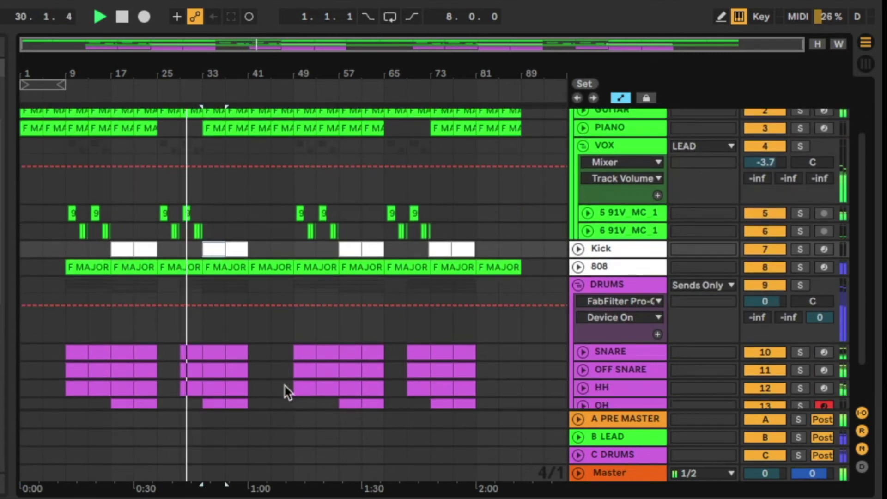
scroll(285, 390, down, 2)
scroll(278, 391, up, 3)
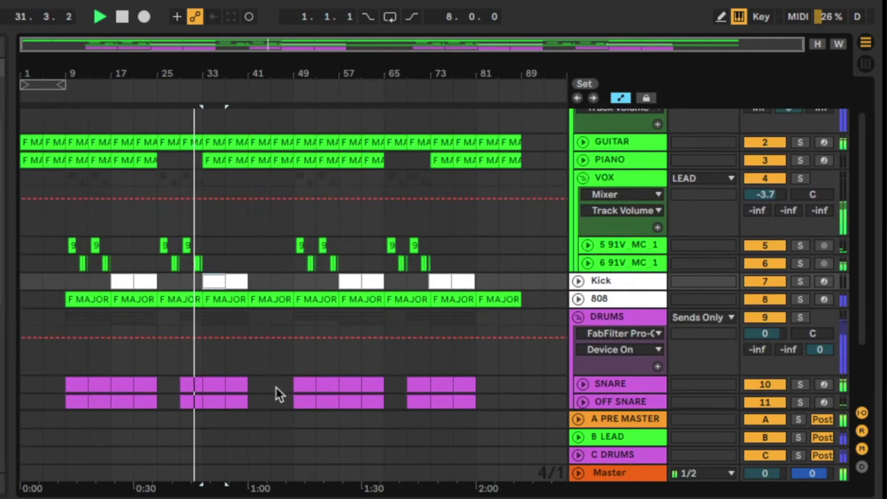
scroll(280, 386, down, 2)
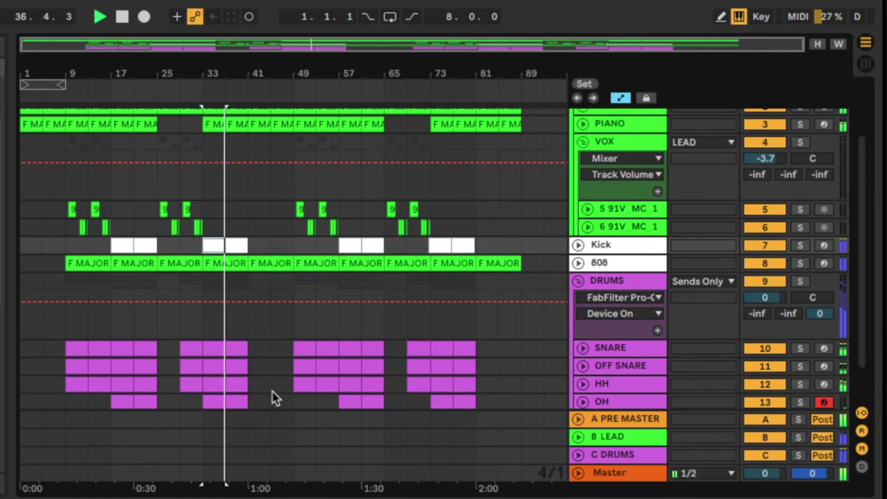
scroll(257, 381, up, 3)
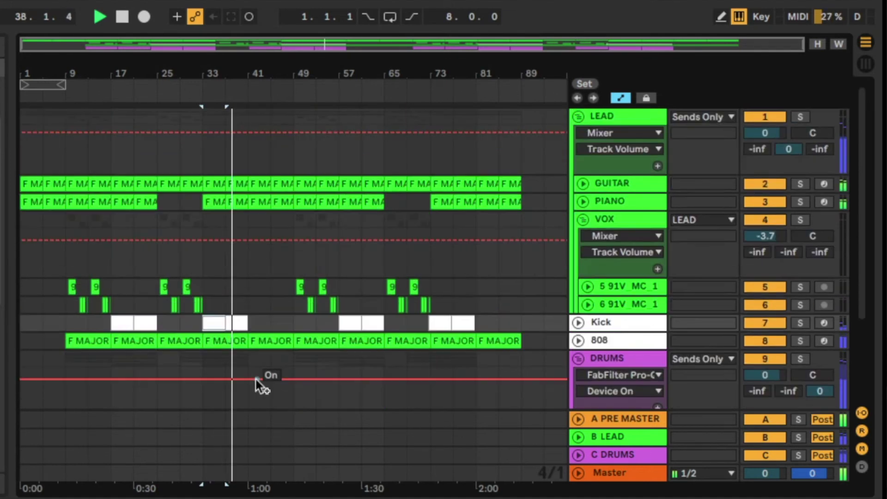
scroll(259, 382, down, 5)
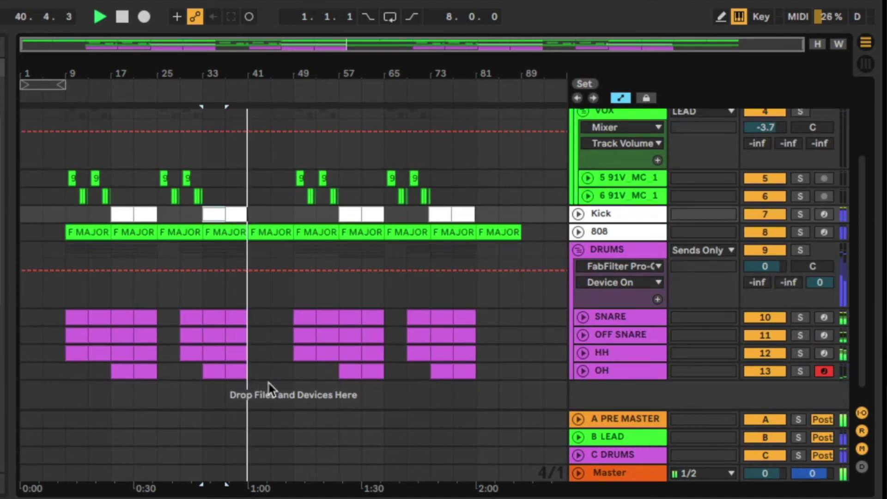
scroll(269, 366, up, 3)
scroll(272, 355, down, 3)
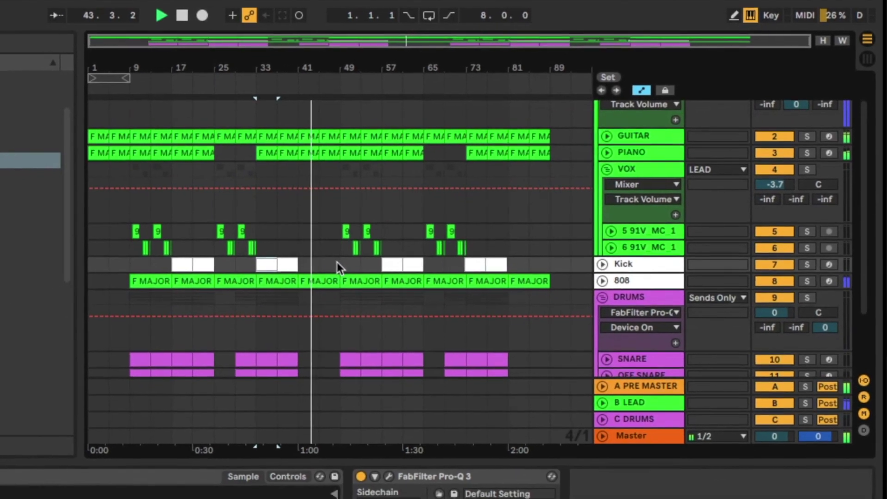
scroll(337, 262, down, 3)
scroll(362, 279, down, 2)
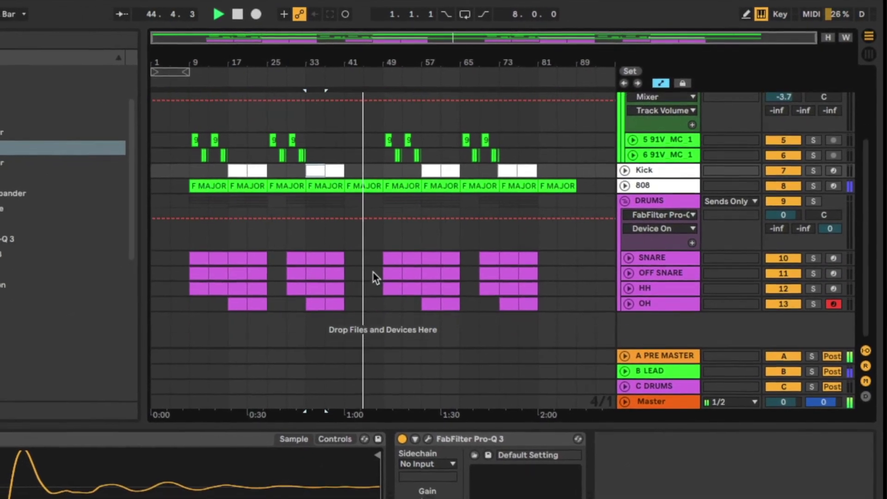